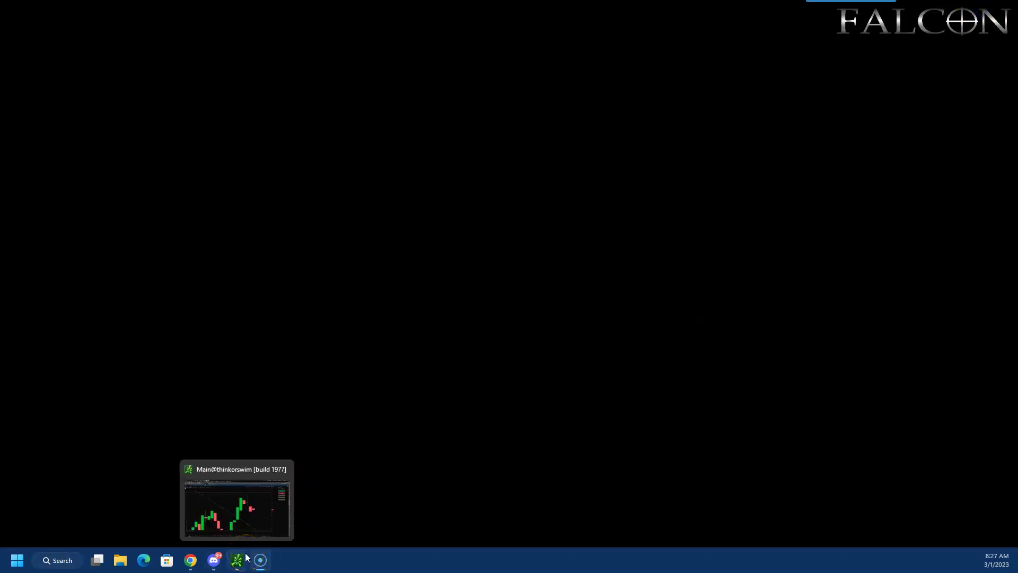
- Zoom the QQQ weekly chart out to about three years, fitting the 311.6, 254.5 and 211.8 levels
click(237, 558)
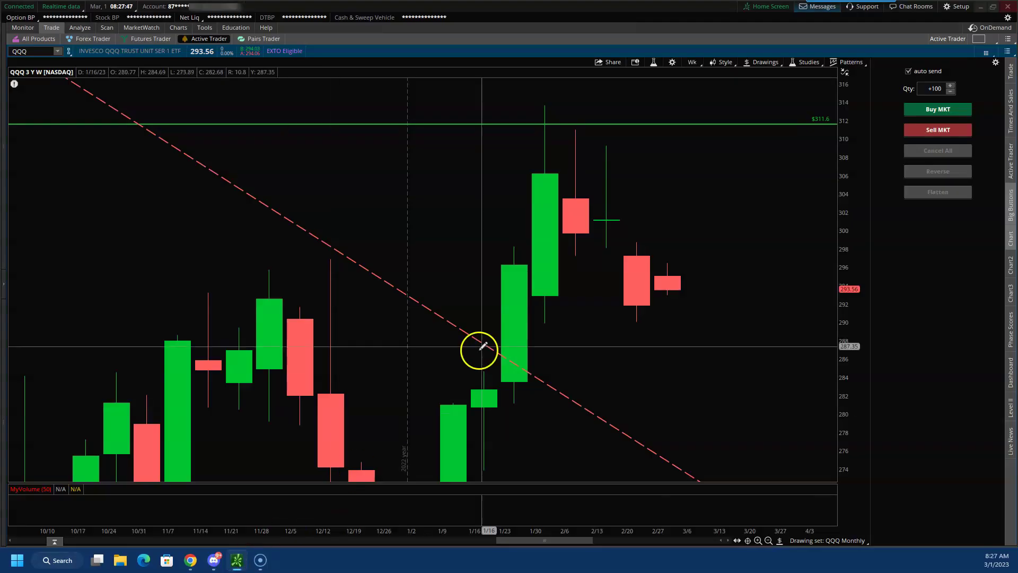
click(769, 540)
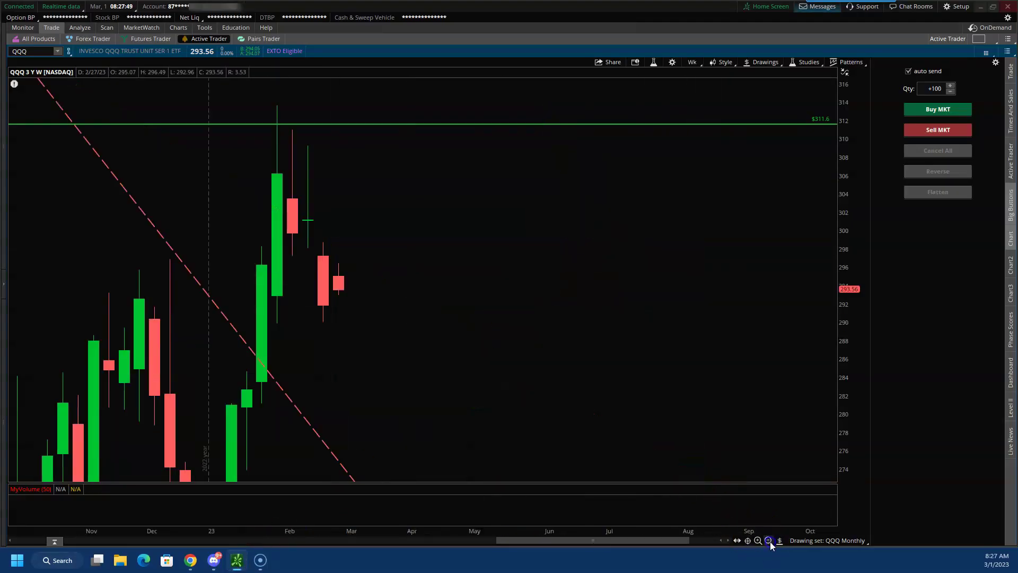
drag(652, 540, 597, 540)
click(768, 541)
click(768, 541)
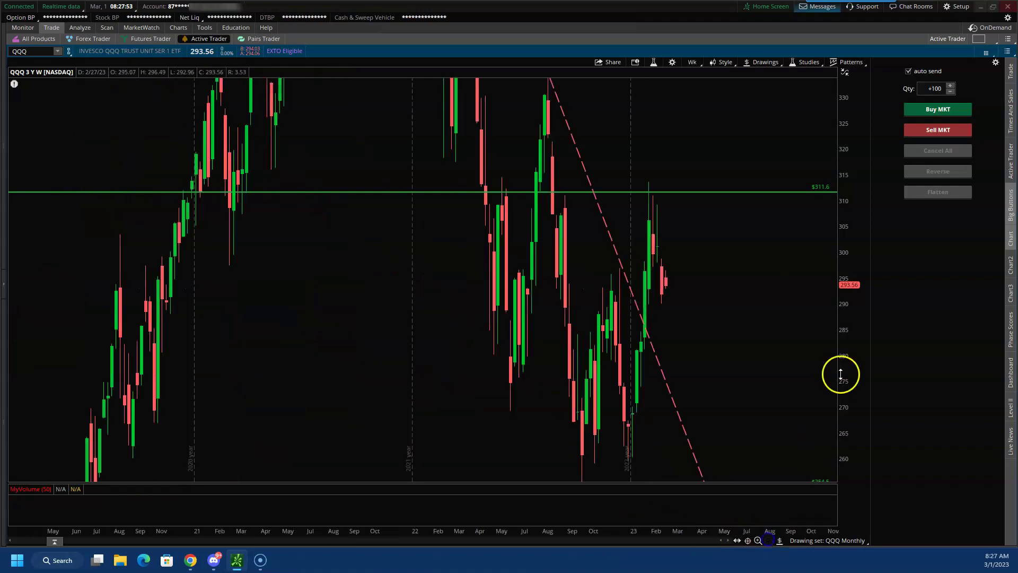
drag(853, 148, 852, 212)
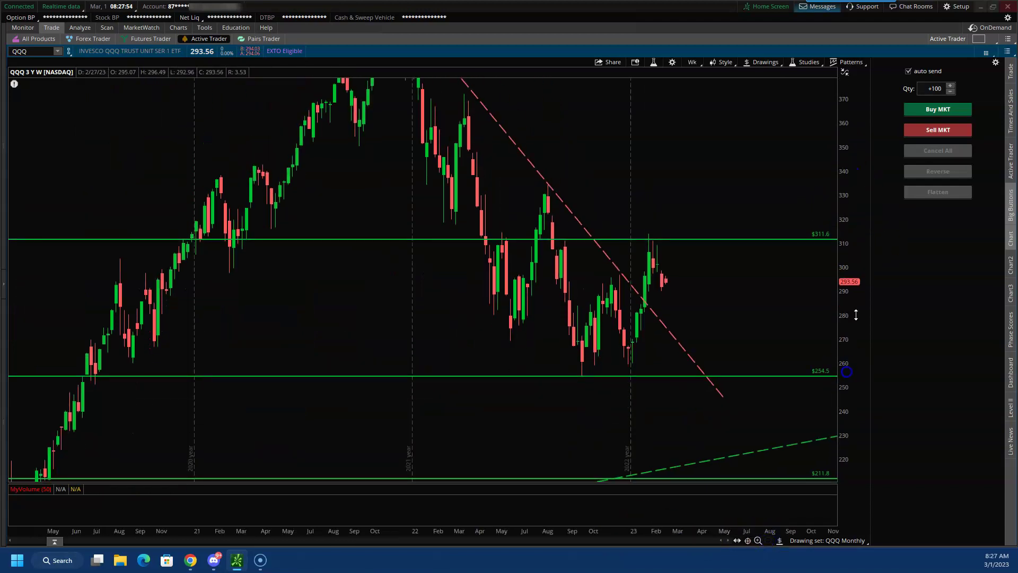
- Switch QQQ to 10 Y : M monthly candles and zoom onto November 2021 through 2023
click(692, 62)
click(651, 195)
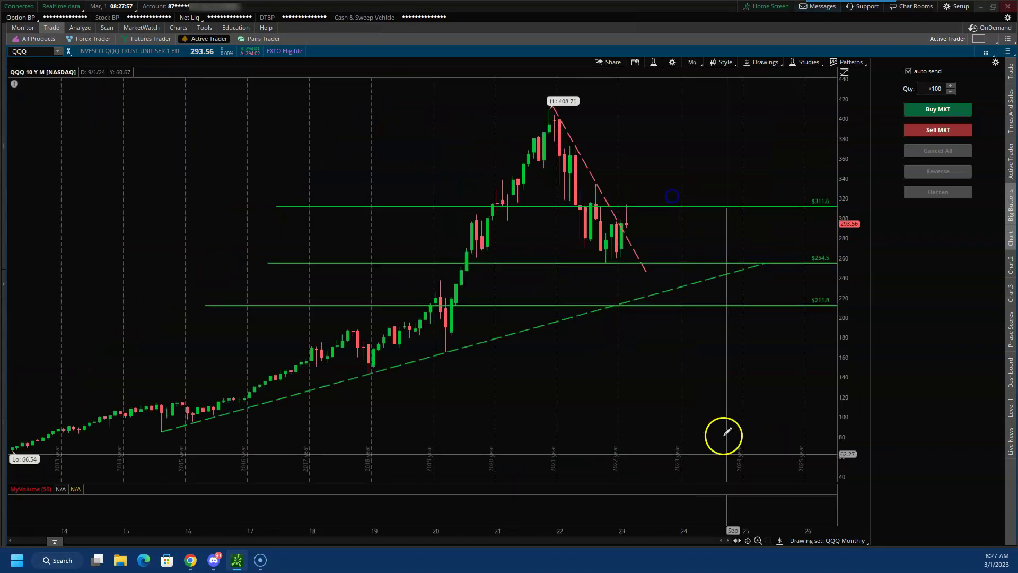
drag(378, 99, 717, 358)
drag(854, 253, 850, 242)
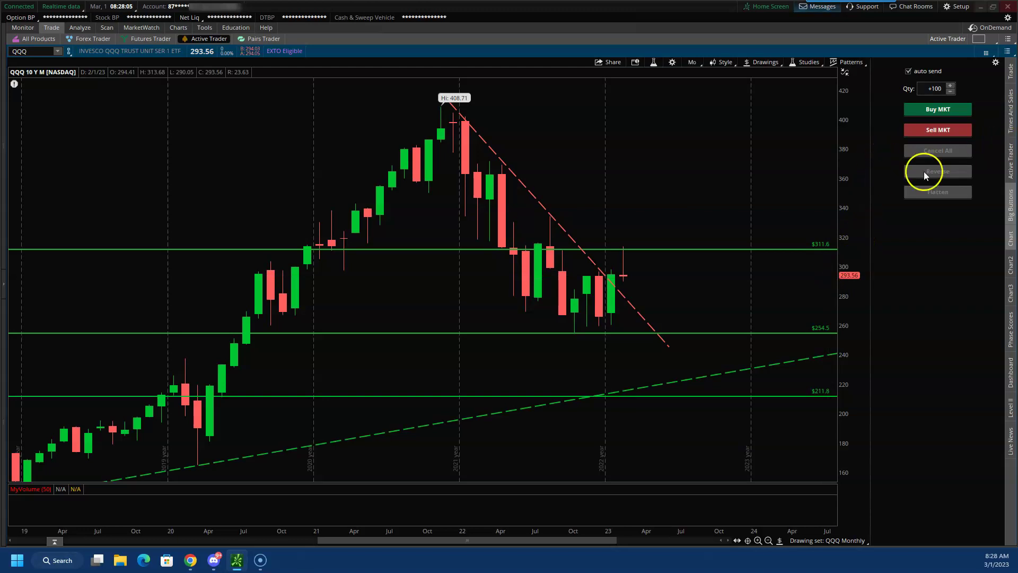
drag(854, 254, 853, 248)
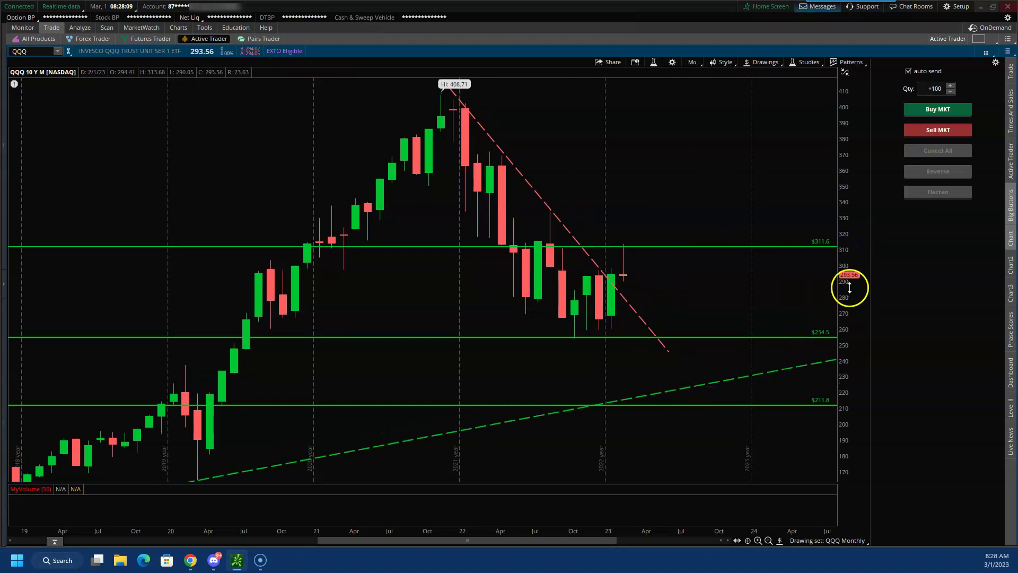
drag(193, 107, 788, 443)
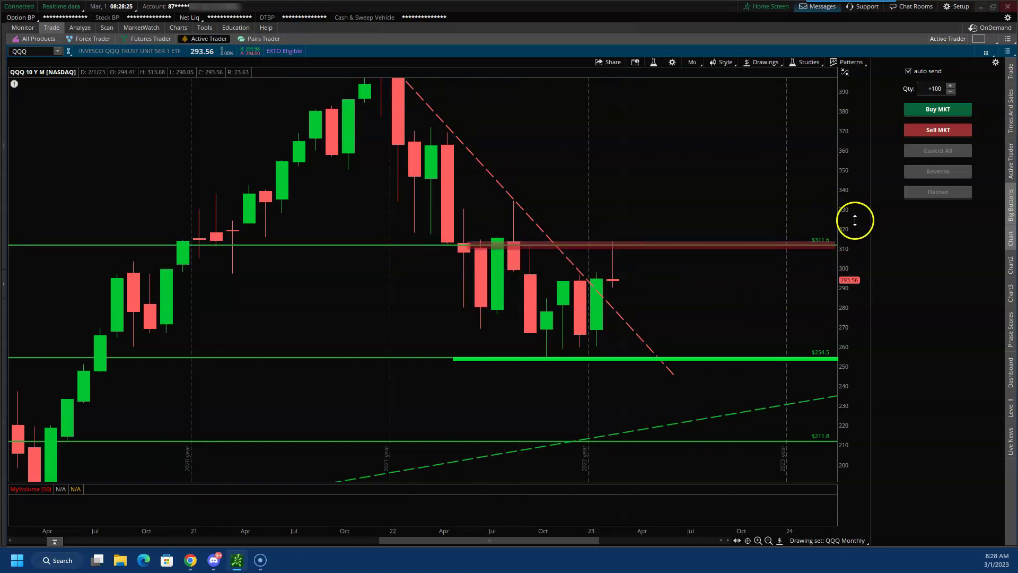
drag(855, 221, 851, 210)
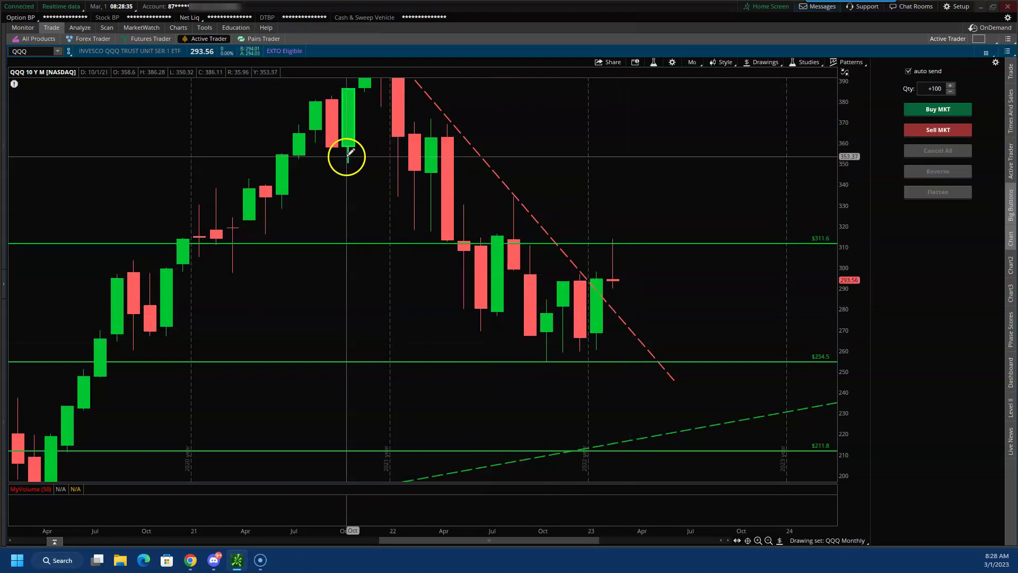
drag(346, 156, 760, 410)
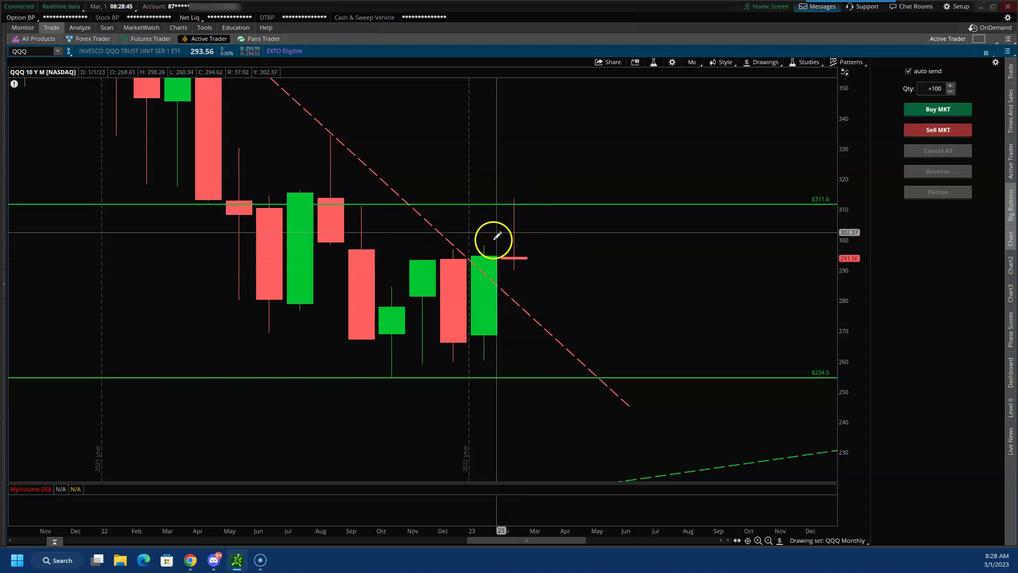
- Switch back to the 3 Y : W weekly chart and zoom out to about two years
click(691, 63)
click(671, 196)
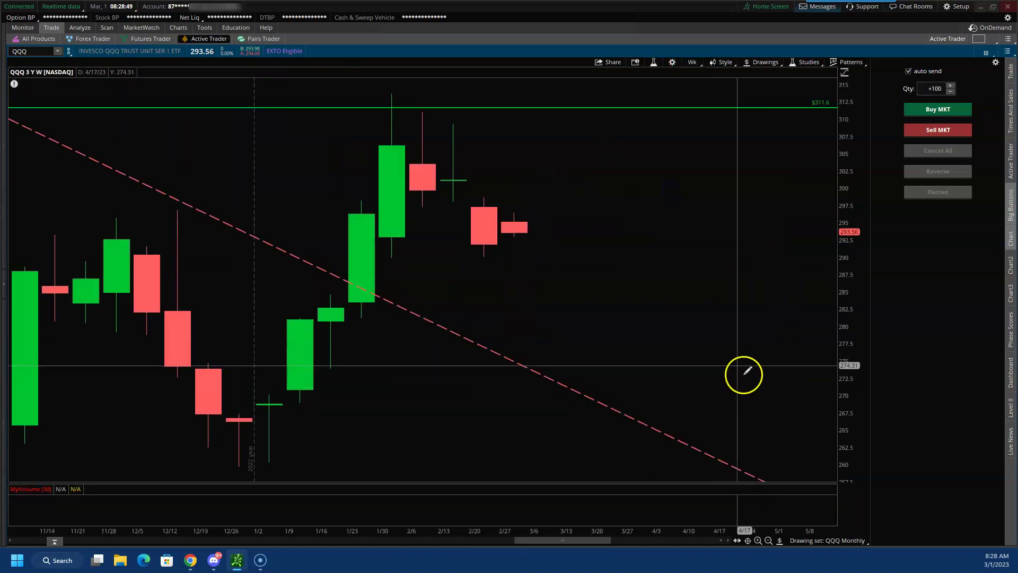
click(769, 540)
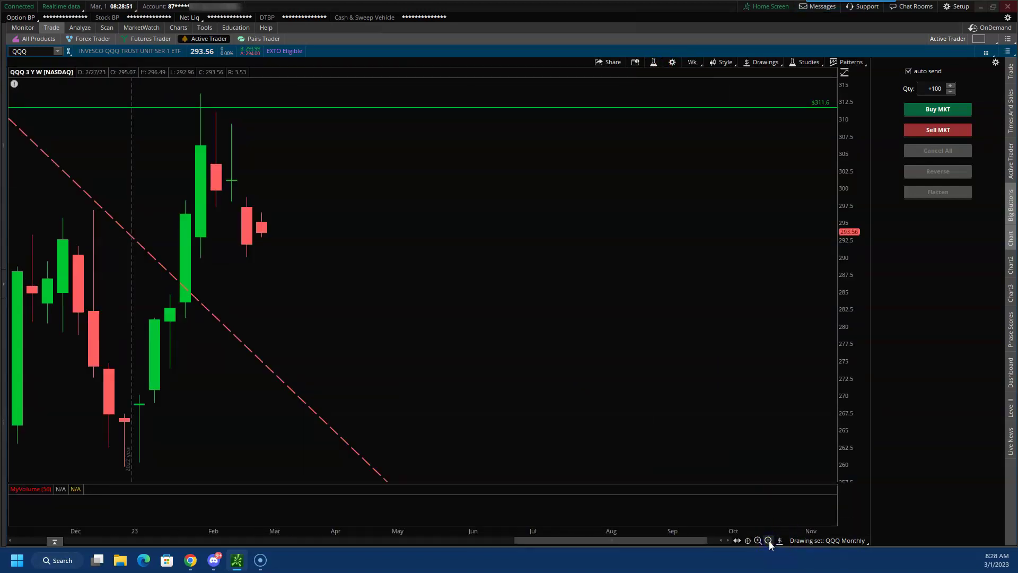
click(769, 541)
click(849, 380)
- Frame late September 2022 onward at roughly 240–335 and select the Trendline drawing tool
click(341, 325)
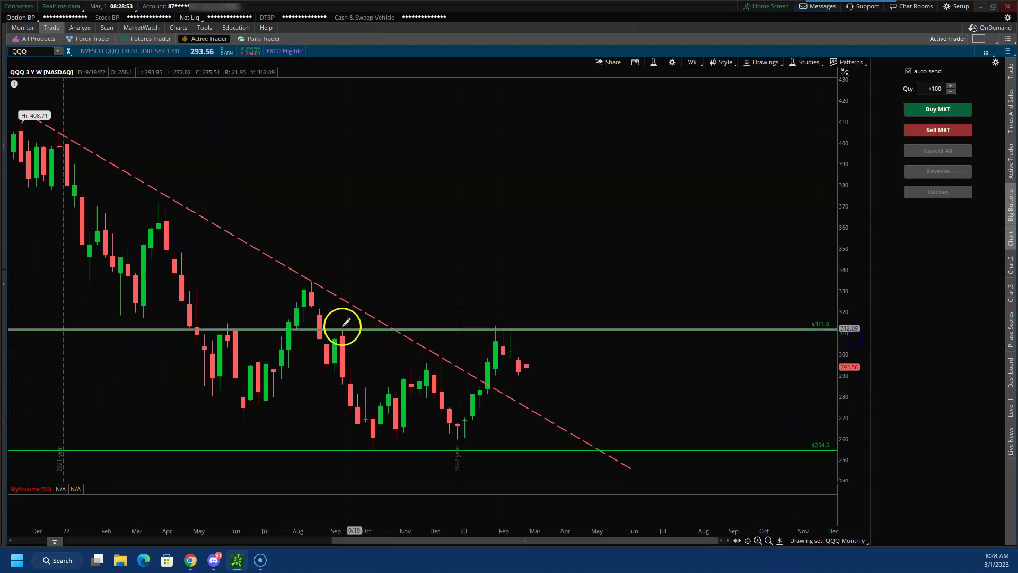
drag(175, 284, 614, 479)
click(436, 313)
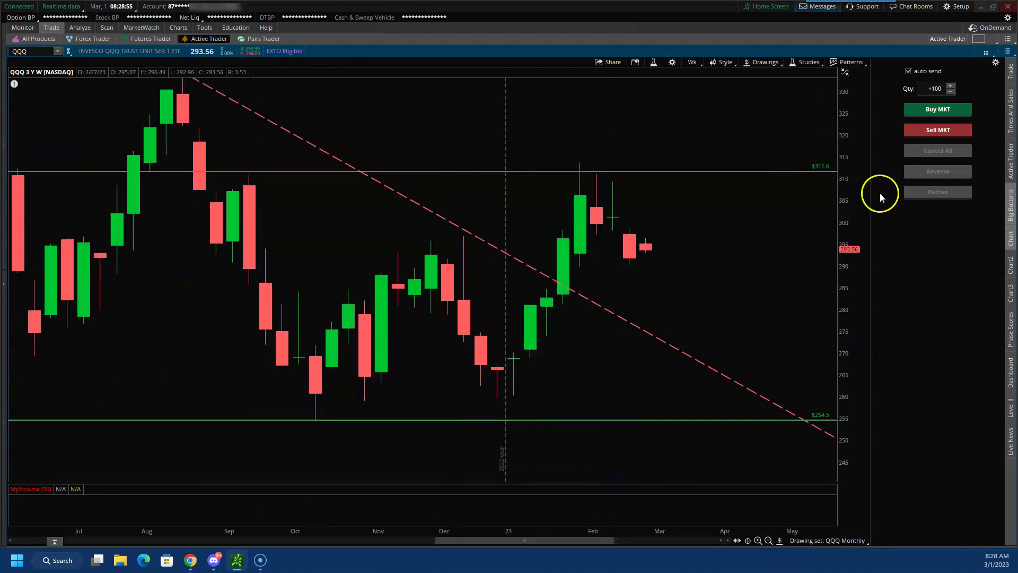
drag(860, 171, 860, 159)
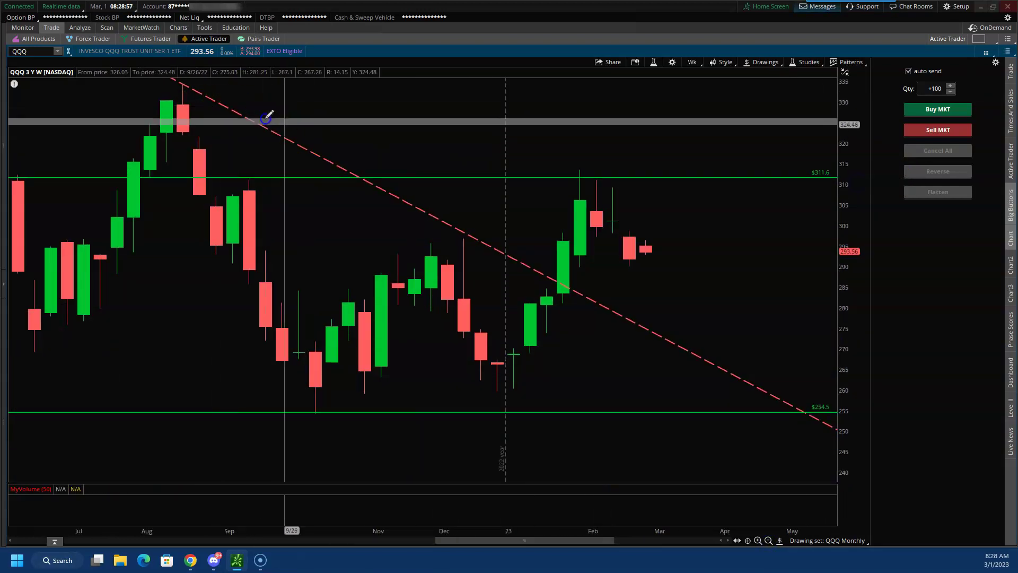
drag(265, 118, 776, 436)
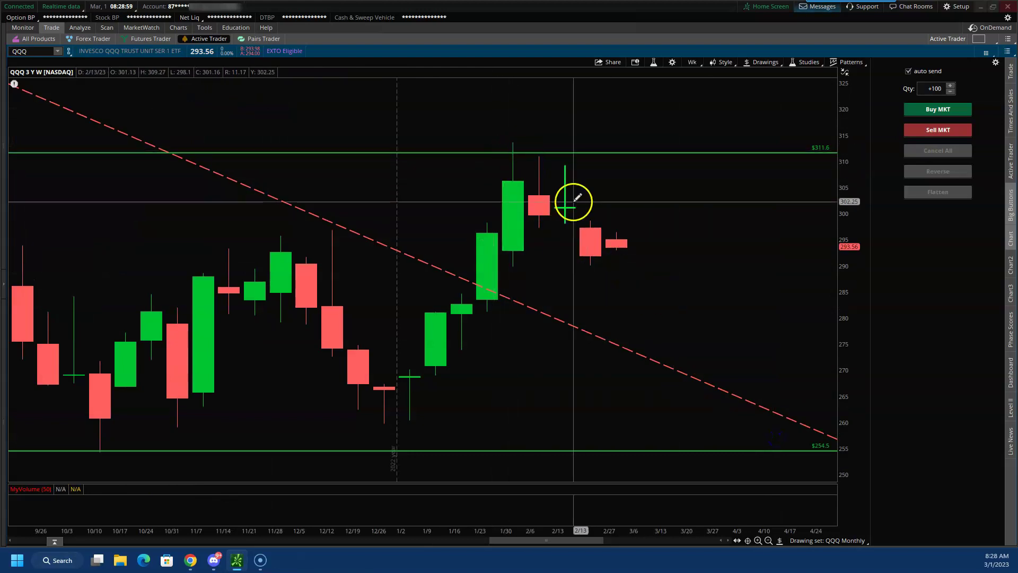
click(779, 540)
click(788, 353)
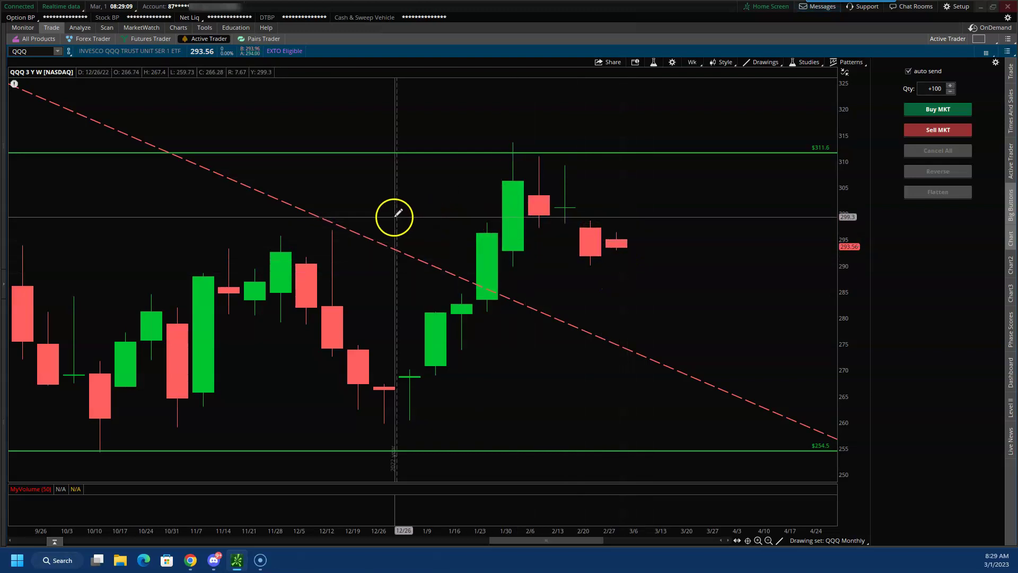
- Draw a horizontal line near 299, a falling line from the 1/30 high, and a rising line under February
drag(399, 218, 719, 219)
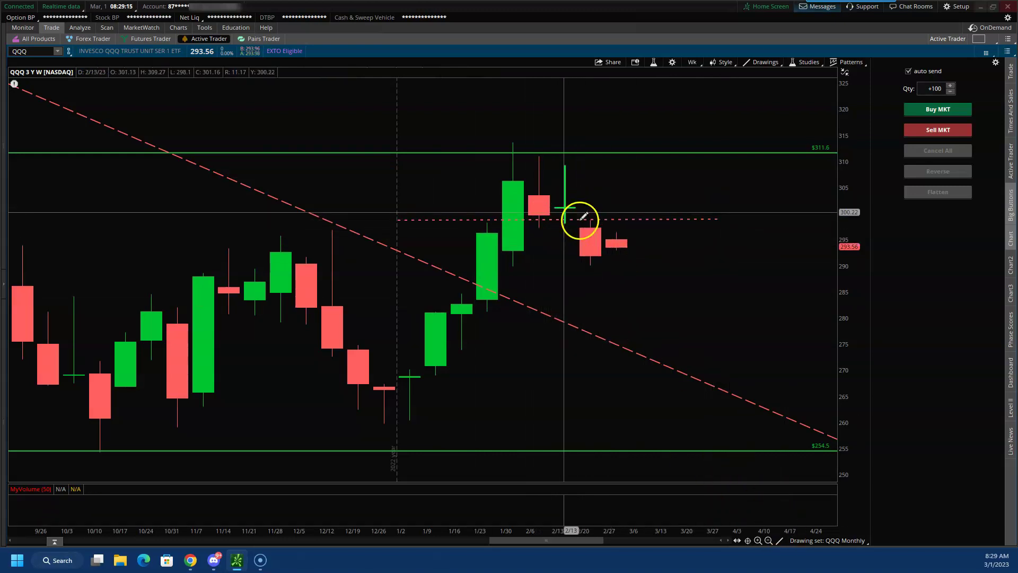
drag(513, 142, 592, 178)
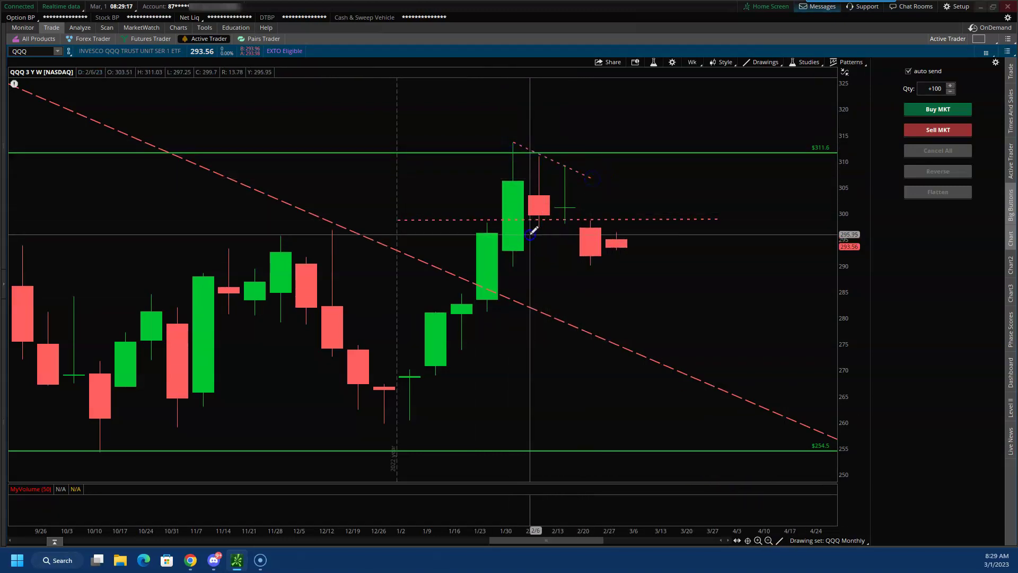
drag(530, 234, 591, 219)
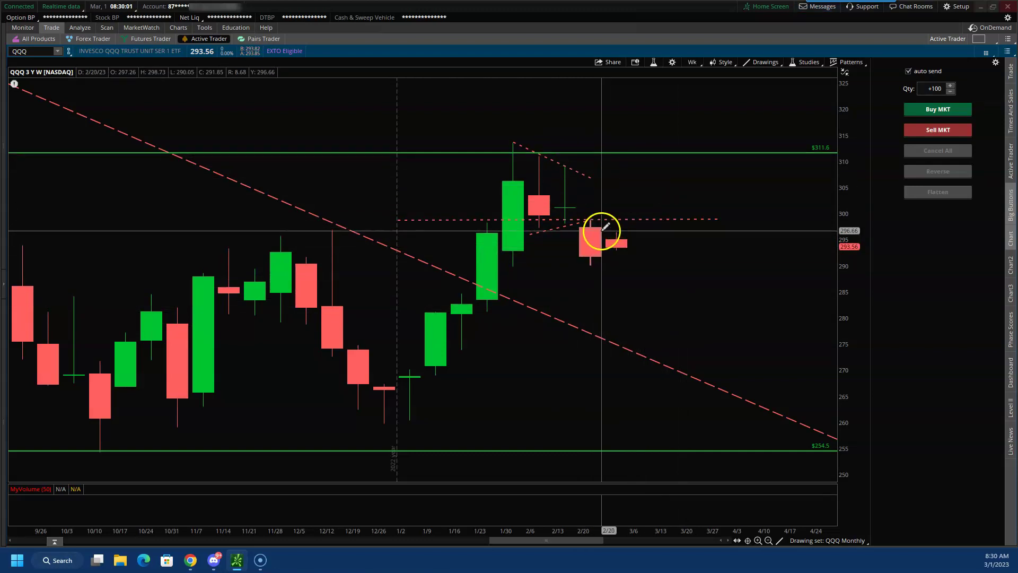
- Switch to 1 Y : 1D daily candles and zoom onto late January through early March, prices about 265–320
click(692, 64)
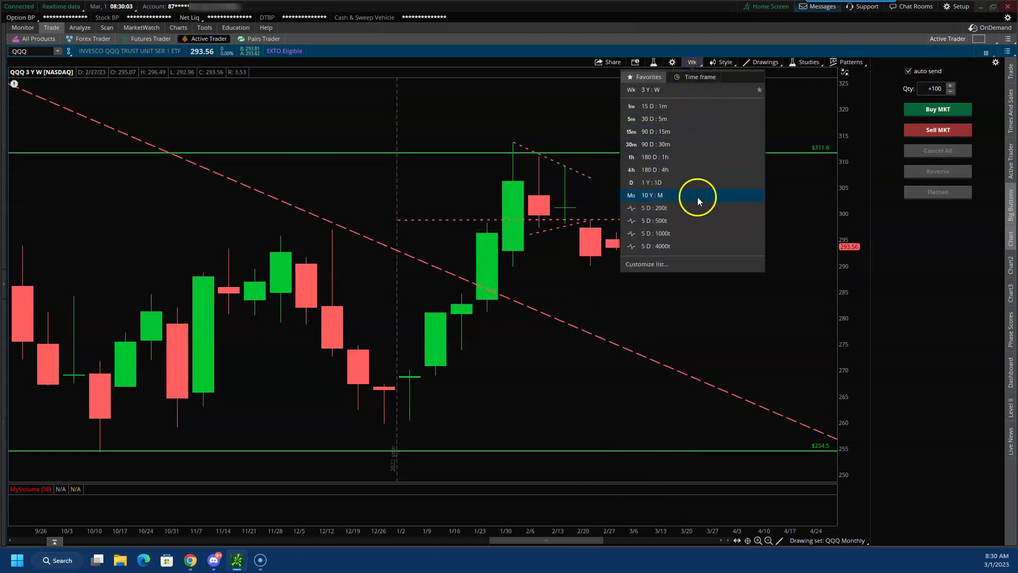
click(675, 181)
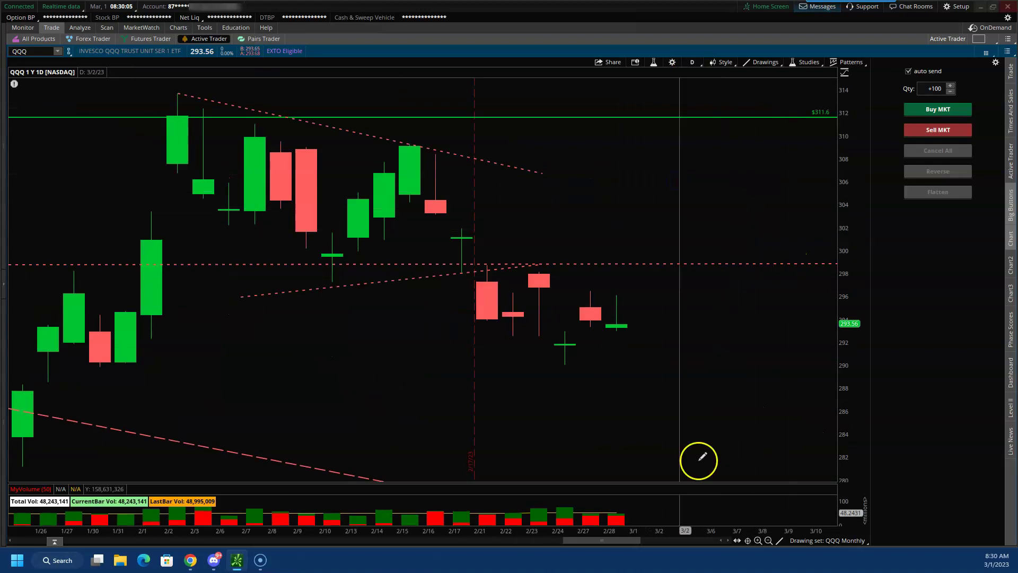
drag(543, 533, 762, 318)
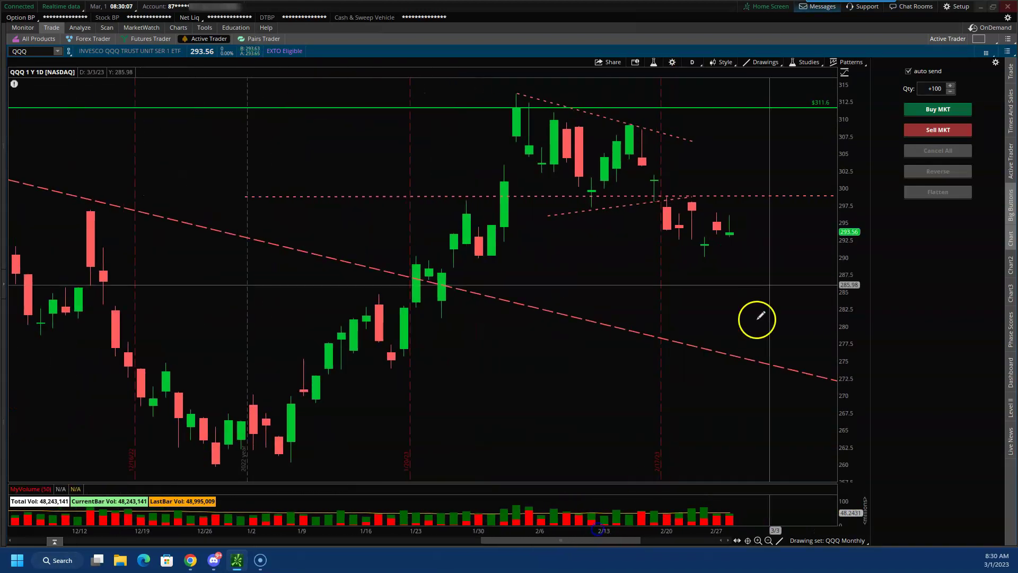
drag(845, 191, 860, 223)
drag(429, 119, 846, 357)
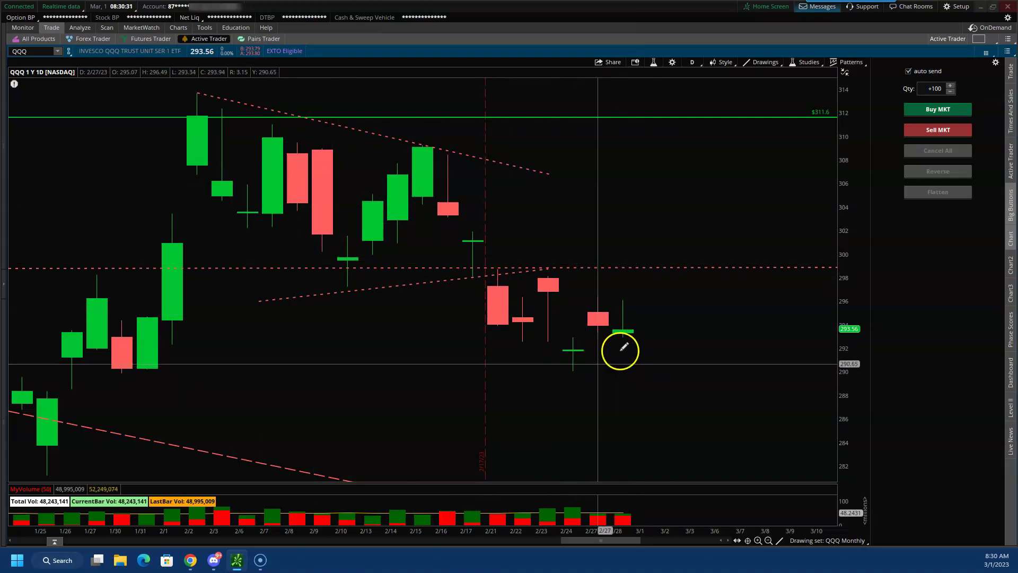
drag(849, 333, 847, 301)
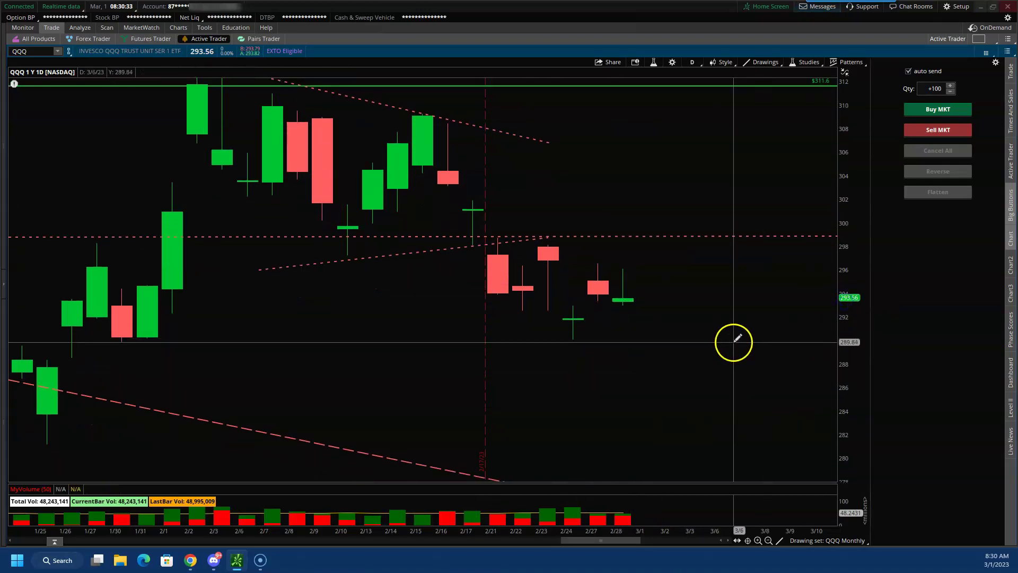
- Add a Price Level drawing at $290.07
click(778, 541)
click(805, 352)
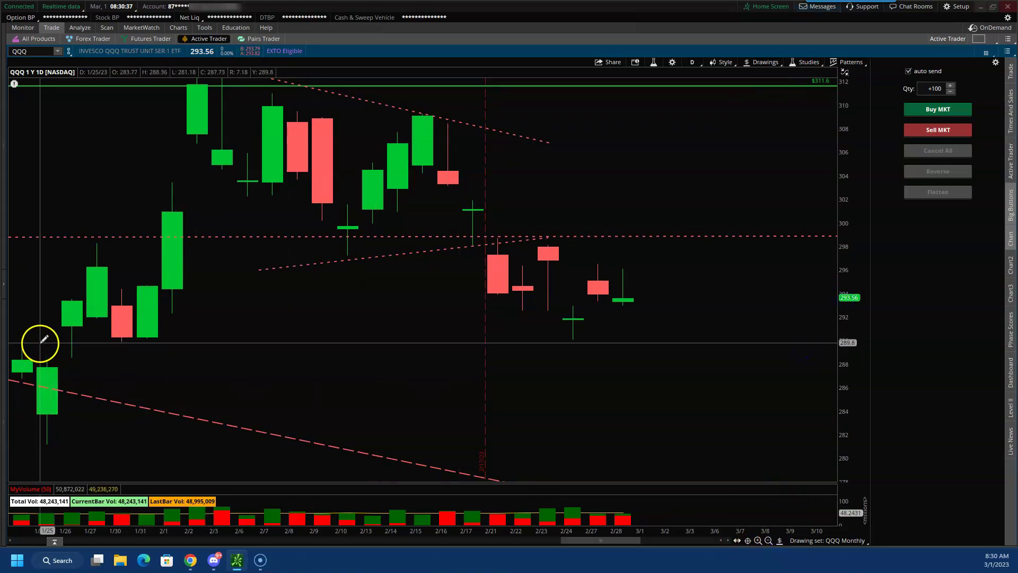
click(43, 335)
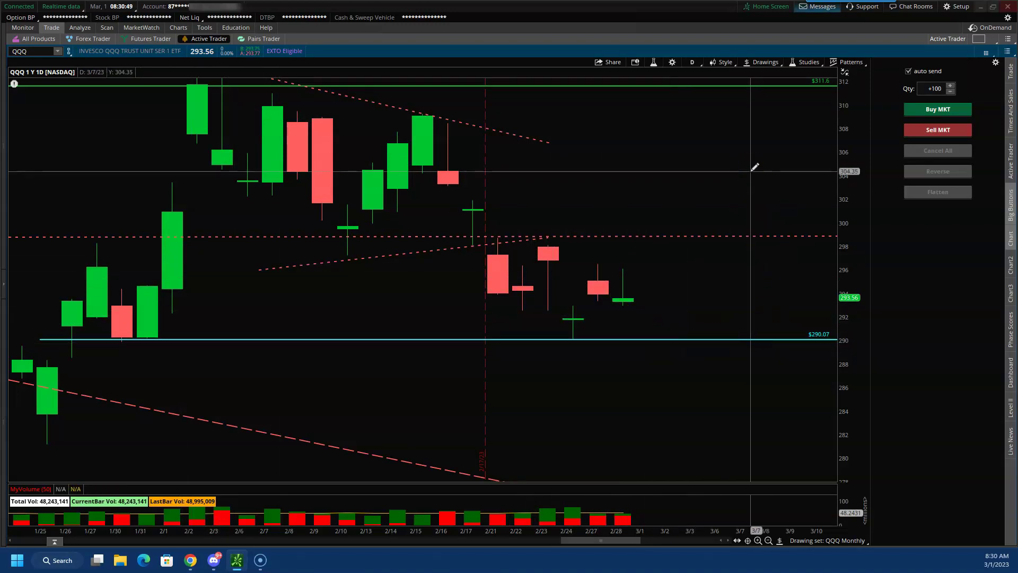
- Enlarge the volume pane and widen the view to late November–early March, prices about 274–316
mouse_move(754, 168)
mouse_down()
mouse_move(764, 359)
mouse_move(736, 476)
mouse_move(731, 424)
mouse_up()
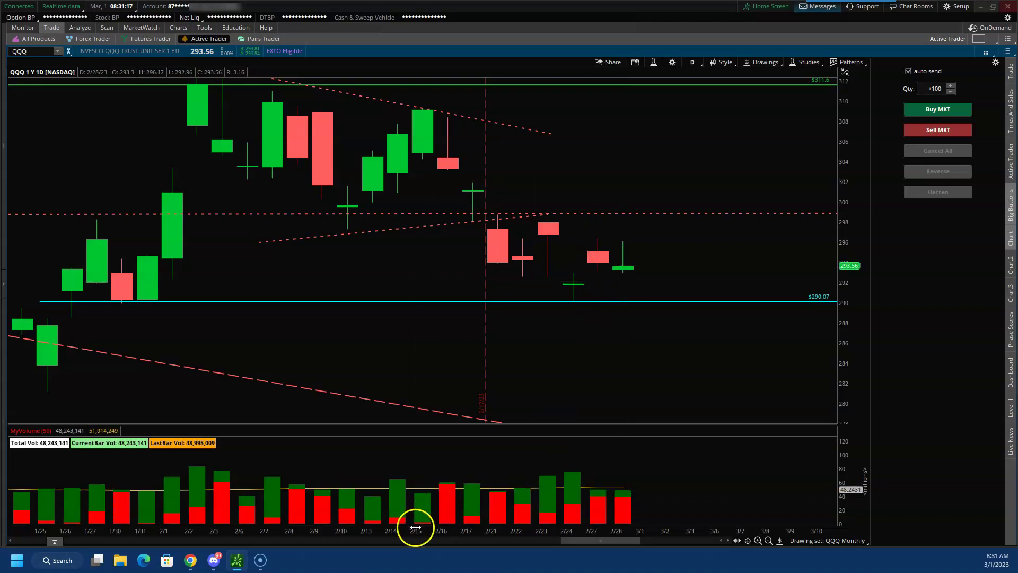
drag(414, 530, 494, 533)
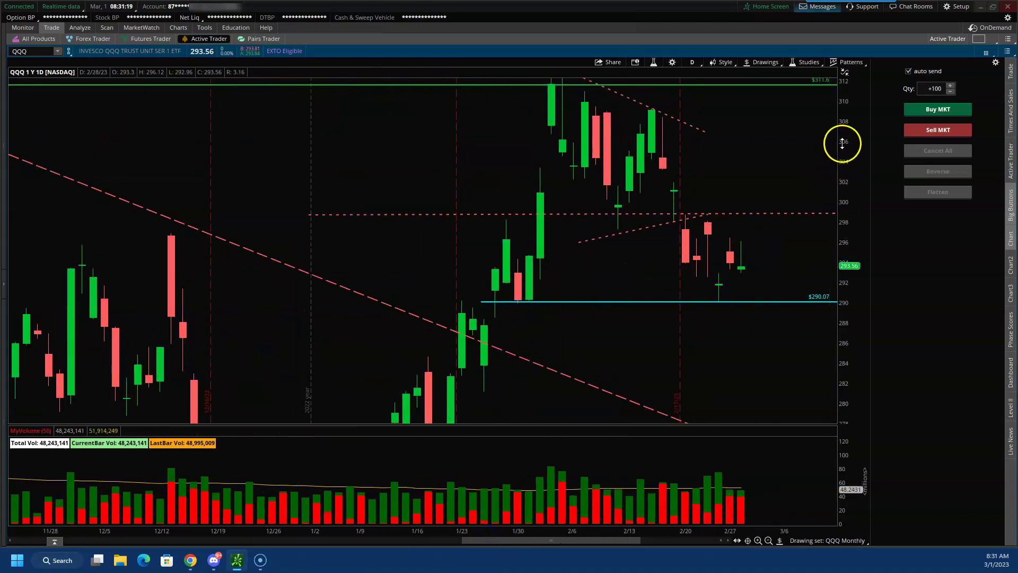
drag(842, 141, 842, 175)
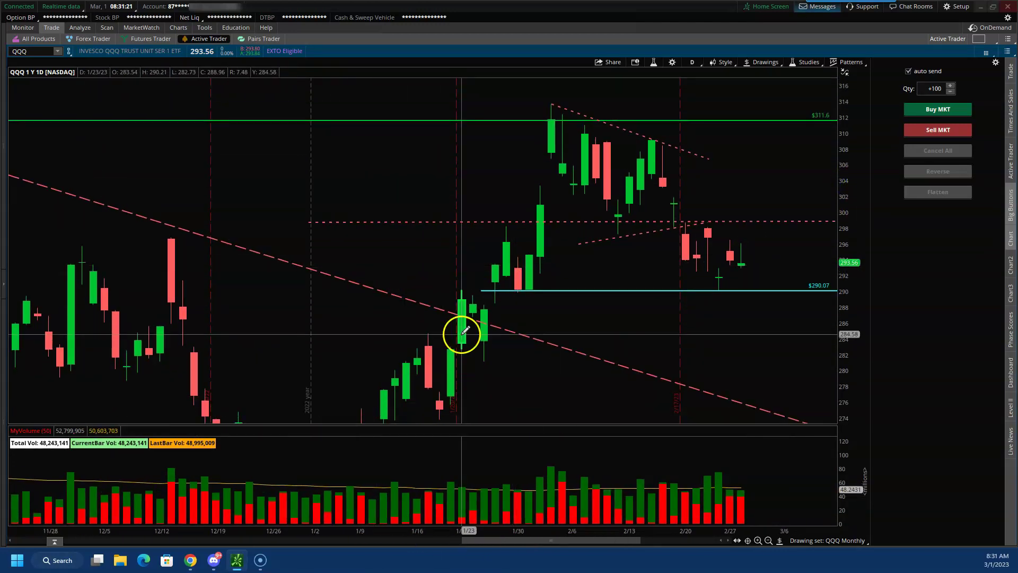